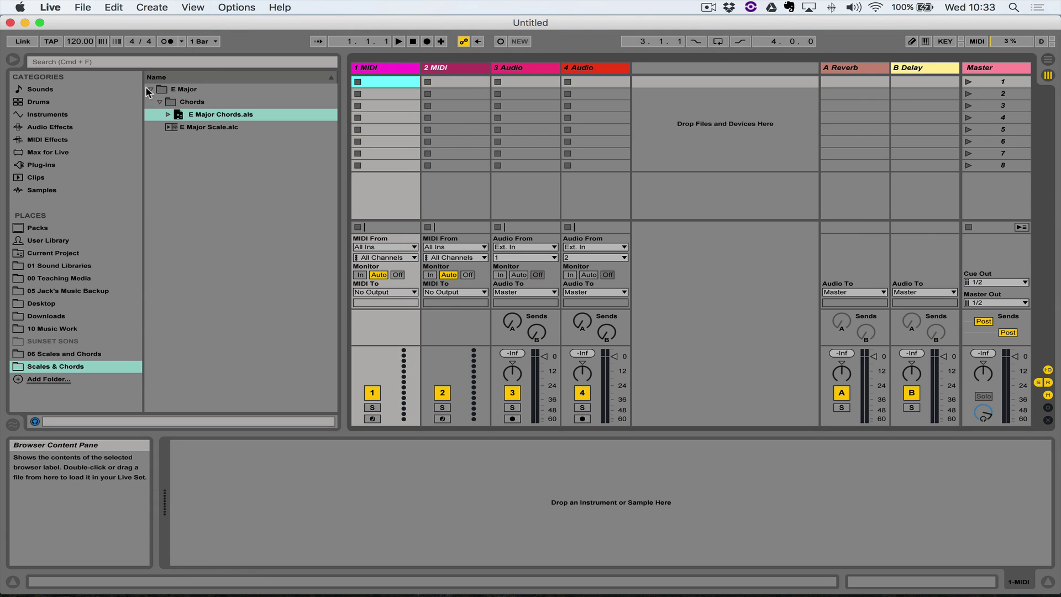
Expand the E Major folder, its Chords subfolder and the E Major Chords.als set in the browser
{"action": "left_click", "coordinate": [150, 88]}
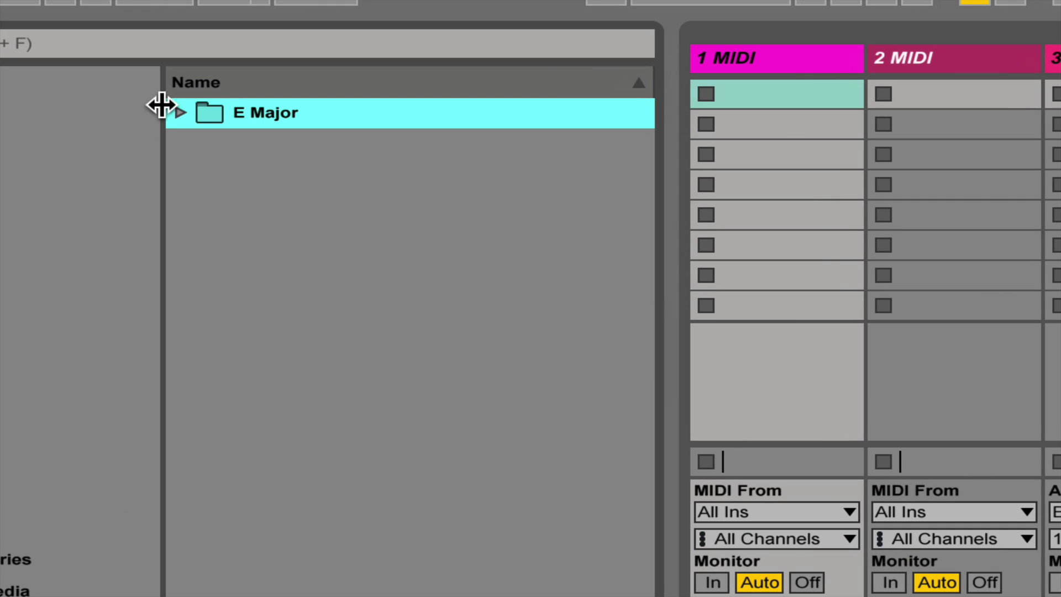
{"action": "left_click", "coordinate": [149, 89]}
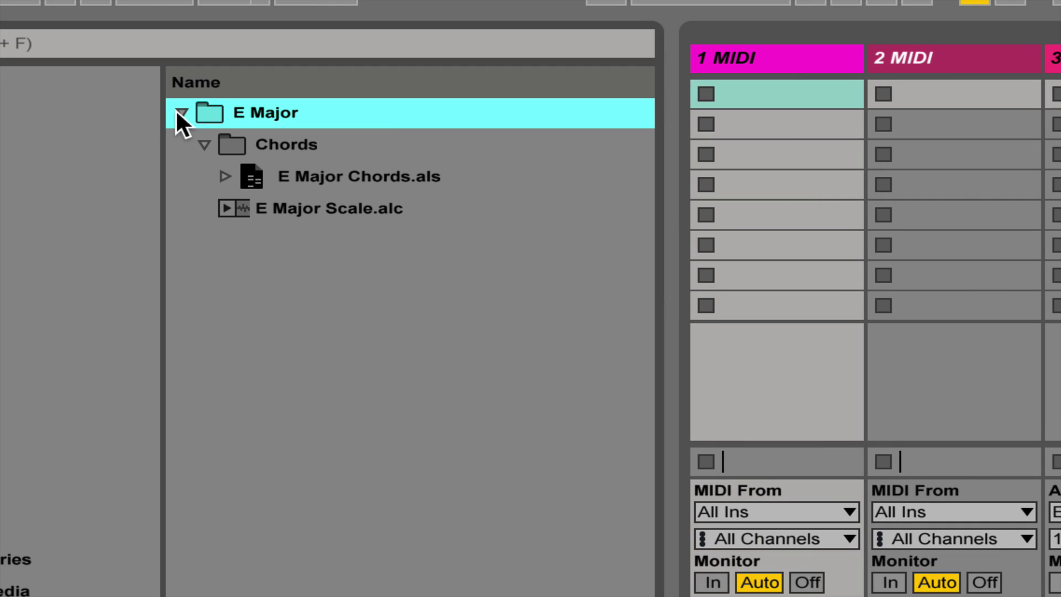
{"action": "left_click", "coordinate": [204, 144]}
{"action": "left_click", "coordinate": [204, 144]}
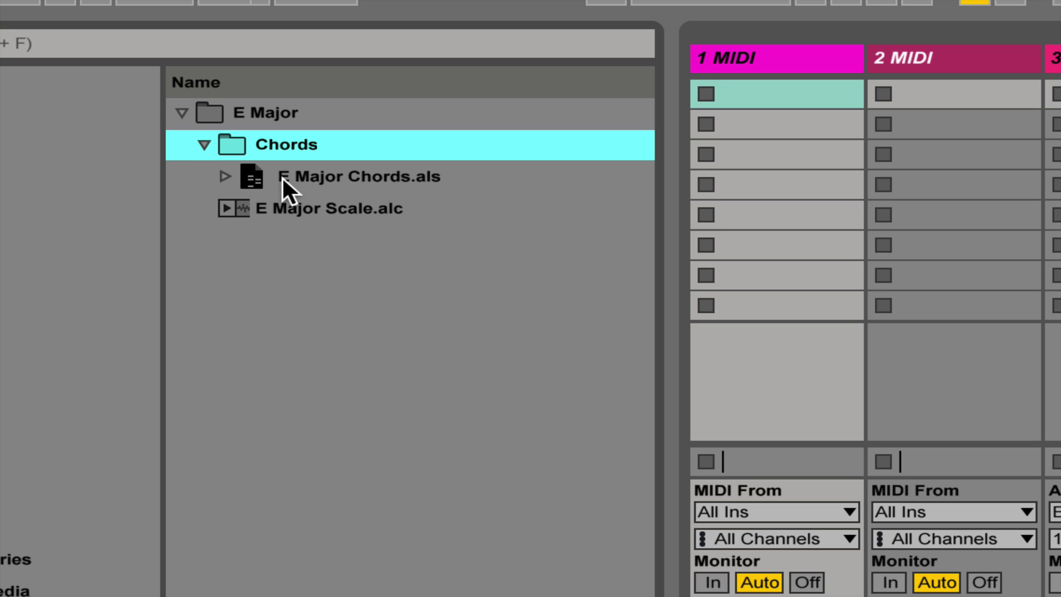
{"action": "left_click", "coordinate": [225, 176]}
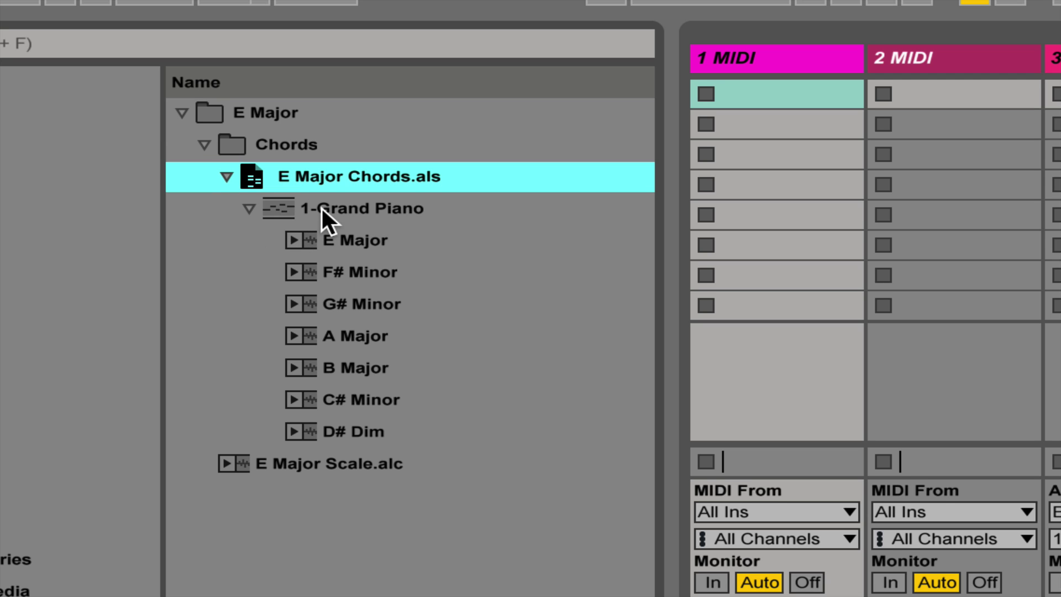
Go through the seven chord clips under 1-Grand Piano in the browser, from E Major to D# Dim
{"action": "left_click", "coordinate": [344, 240]}
{"action": "left_click", "coordinate": [348, 271]}
{"action": "left_click", "coordinate": [349, 304]}
{"action": "left_click", "coordinate": [351, 336]}
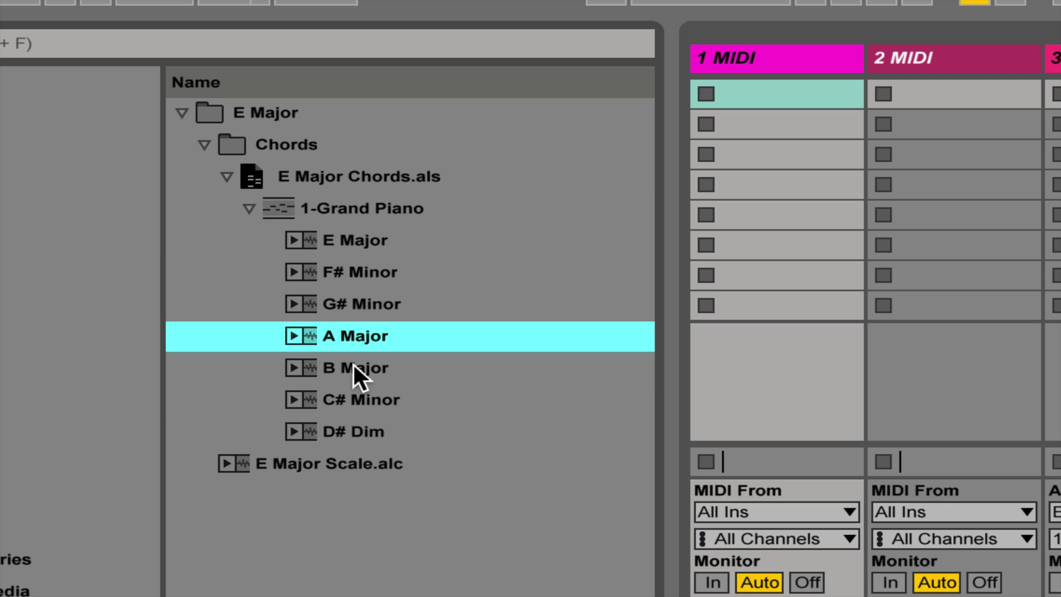
{"action": "key", "text": "Down"}
{"action": "key", "text": "Down"}
{"action": "key", "text": "Down"}
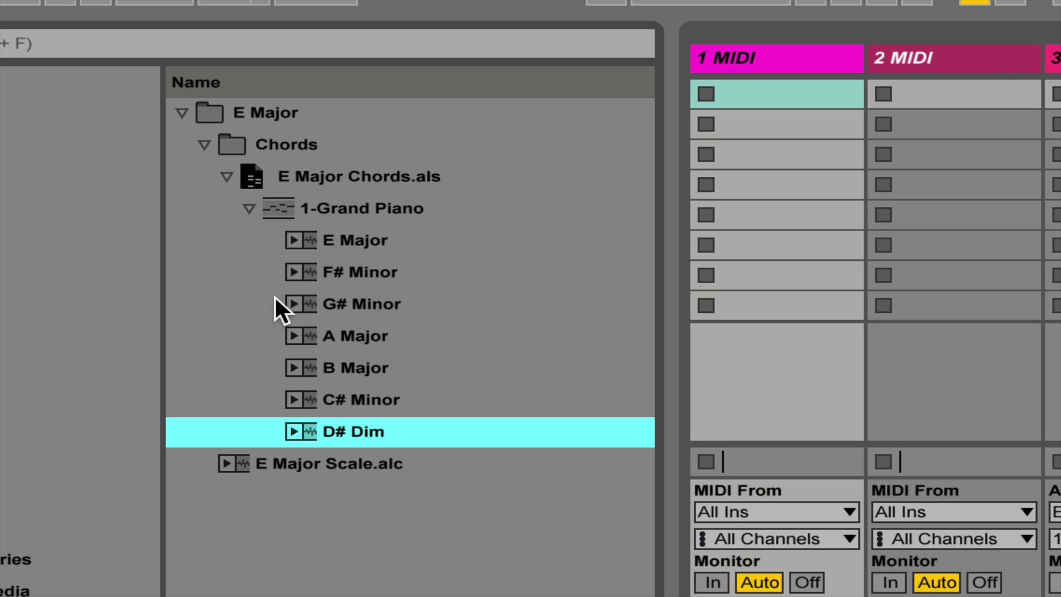
Load the 1-Grand Piano track with its chord clips from E Major Chords.als into the set, after the first MIDI track
{"action": "left_click", "coordinate": [205, 145]}
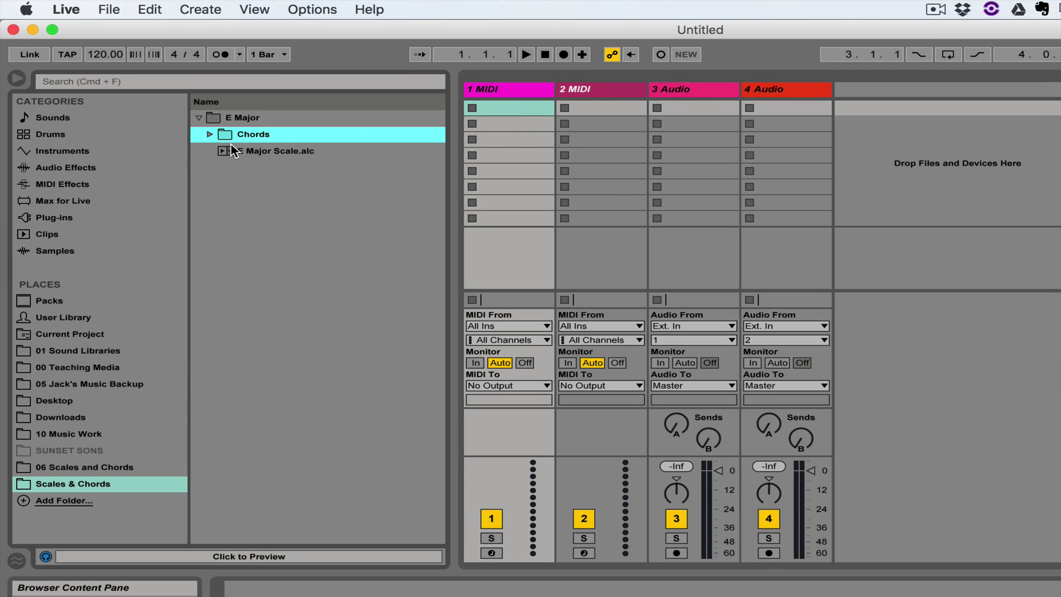
{"action": "left_click", "coordinate": [208, 136]}
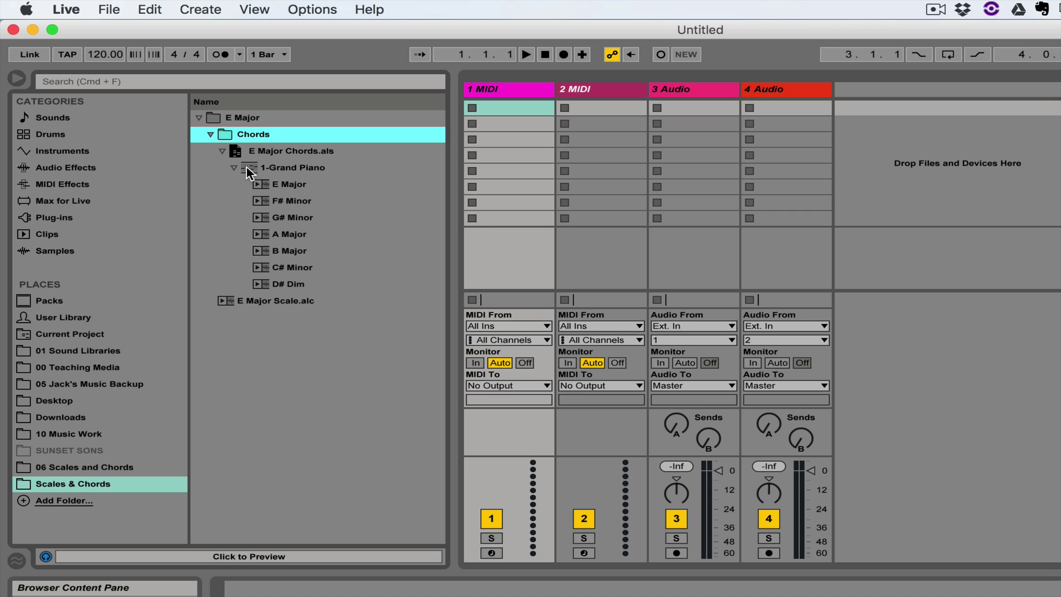
{"action": "left_click_drag", "start_coordinate": [251, 168], "coordinate": [387, 65]}
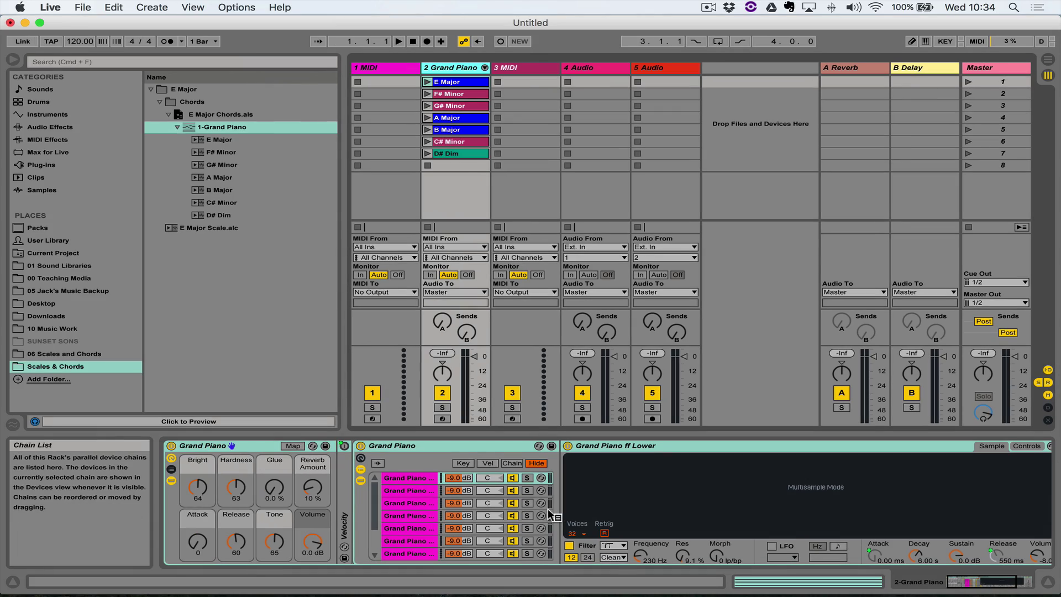
Look through the imported chord clips on the Grand Piano track, from F# Minor to D# Dim
{"action": "left_click", "coordinate": [461, 94]}
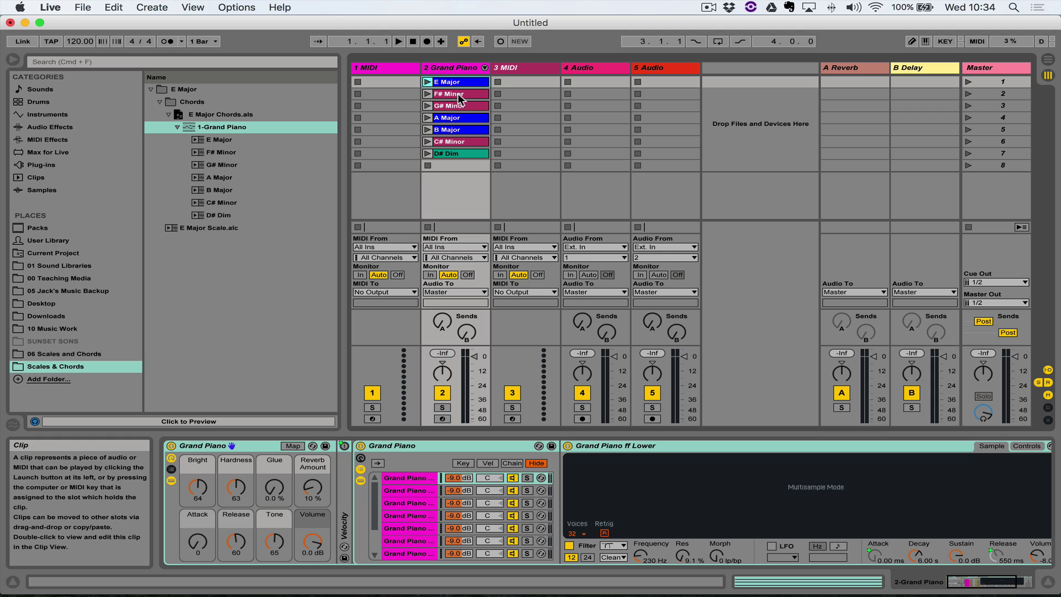
{"action": "left_click", "coordinate": [458, 106]}
{"action": "left_click", "coordinate": [460, 118]}
{"action": "left_click", "coordinate": [461, 130]}
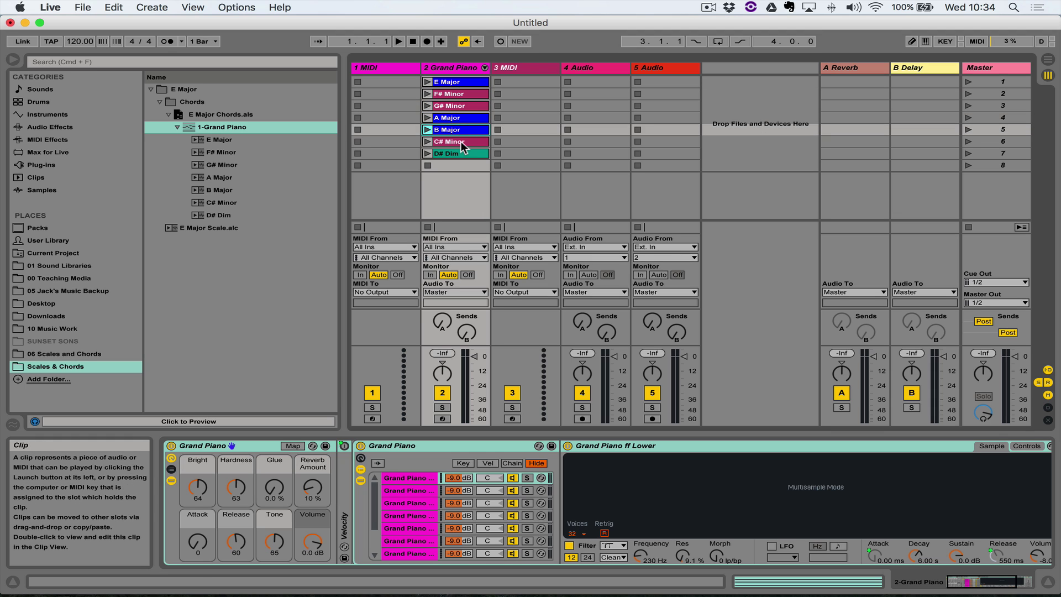
{"action": "left_click", "coordinate": [462, 141]}
{"action": "left_click", "coordinate": [462, 153]}
Delete the empty MIDI track before Grand Piano and both audio tracks
{"action": "left_click", "coordinate": [384, 66]}
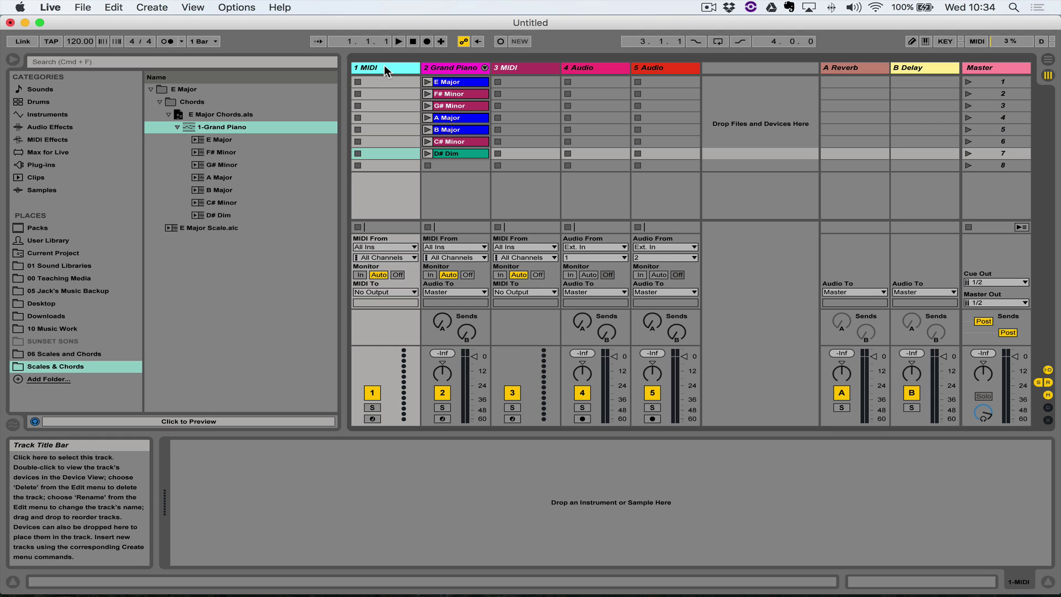
{"action": "key", "text": "Delete"}
{"action": "left_click", "coordinate": [523, 68]}
{"action": "key", "text": "Delete"}
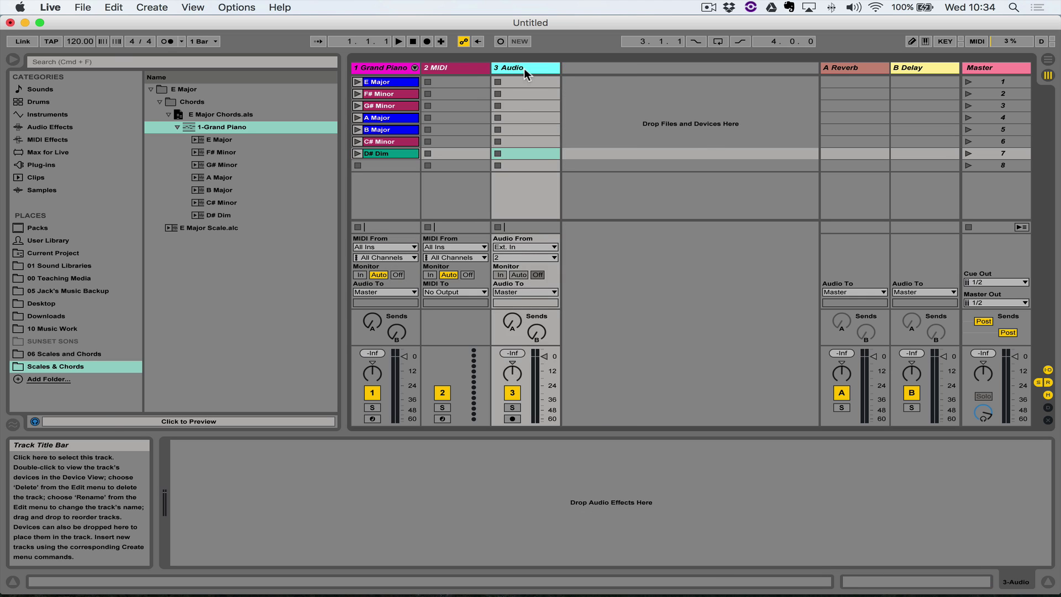
{"action": "key", "text": "Delete"}
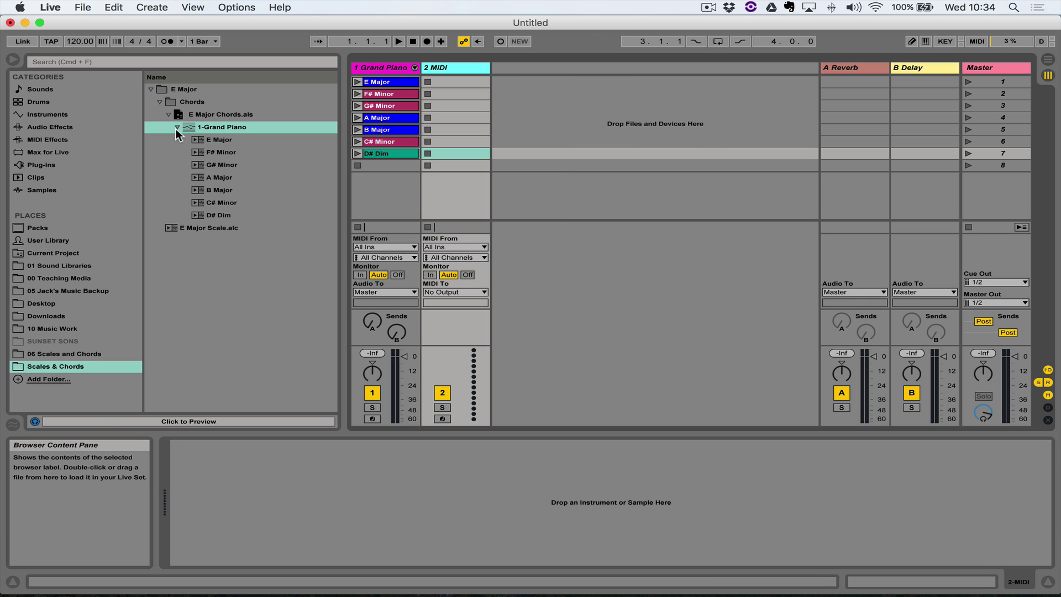
Load E Major Scale.alc into the first slot of the empty MIDI track and play it along with the E Major chord clip
{"action": "left_click", "coordinate": [357, 82]}
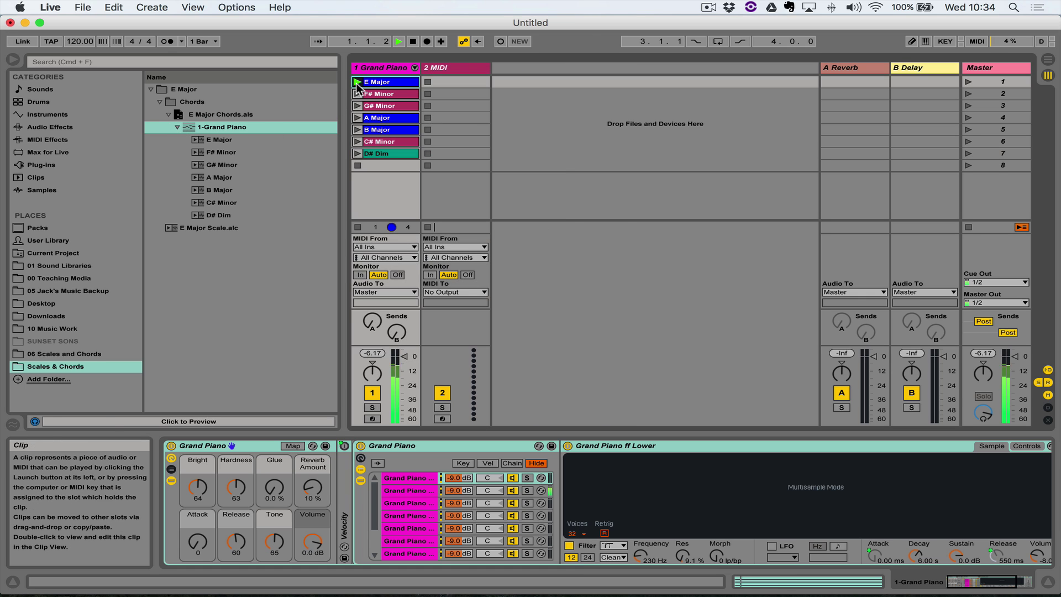
{"action": "left_click_drag", "start_coordinate": [165, 225], "coordinate": [454, 82]}
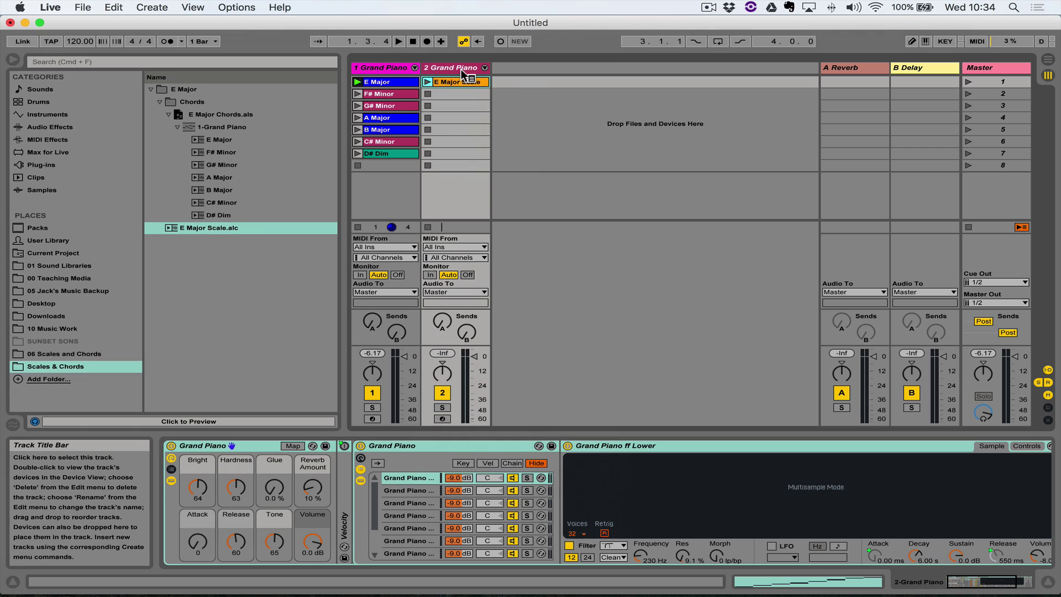
{"action": "left_click", "coordinate": [426, 81]}
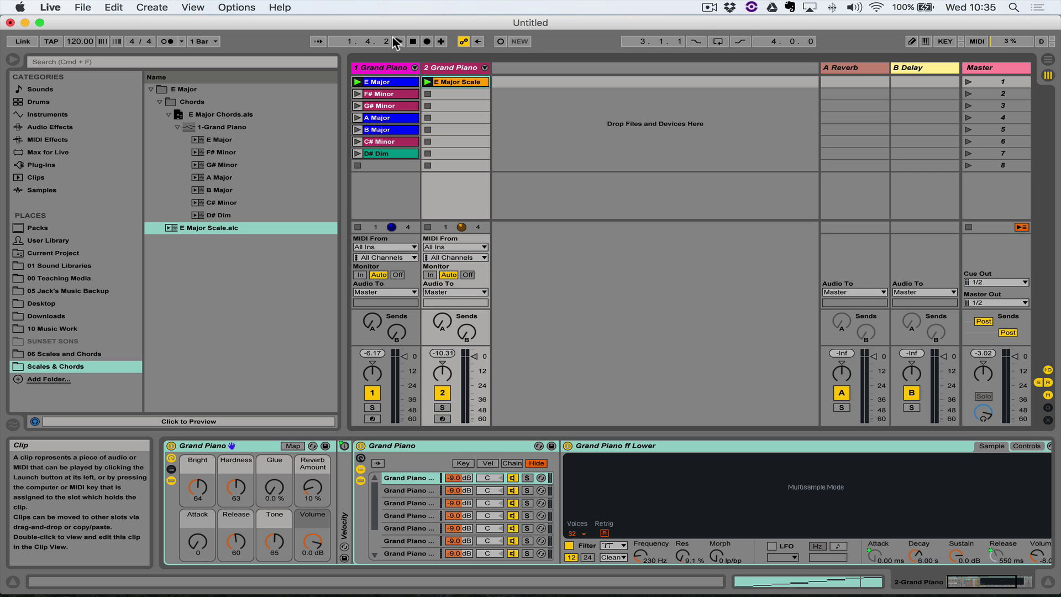
Open the E Major chord clip for editing and show its launch settings
{"action": "left_click", "coordinate": [375, 81]}
{"action": "double_click", "coordinate": [375, 81]}
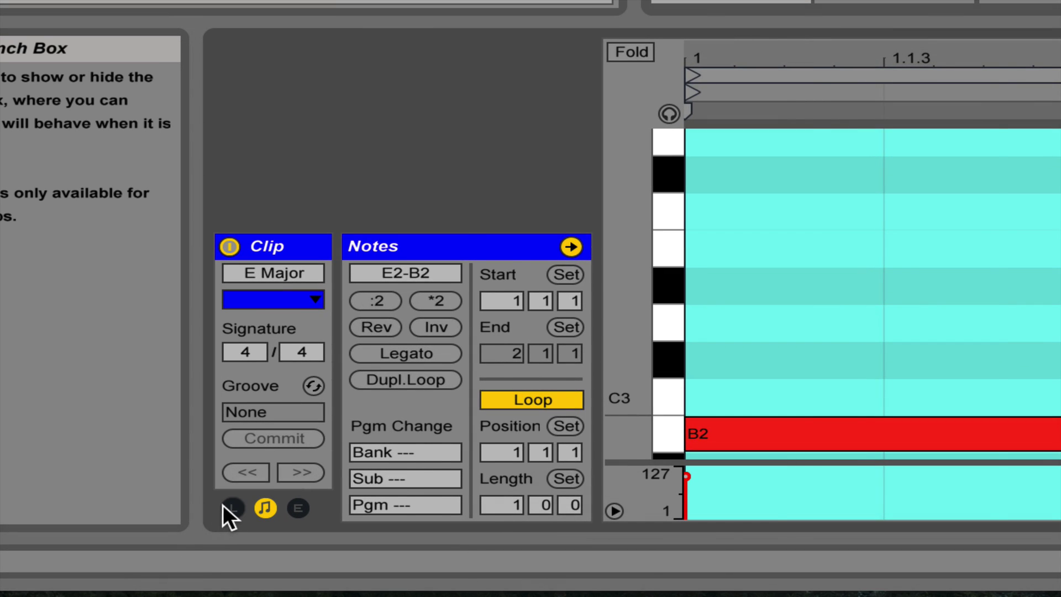
{"action": "left_click", "coordinate": [232, 507]}
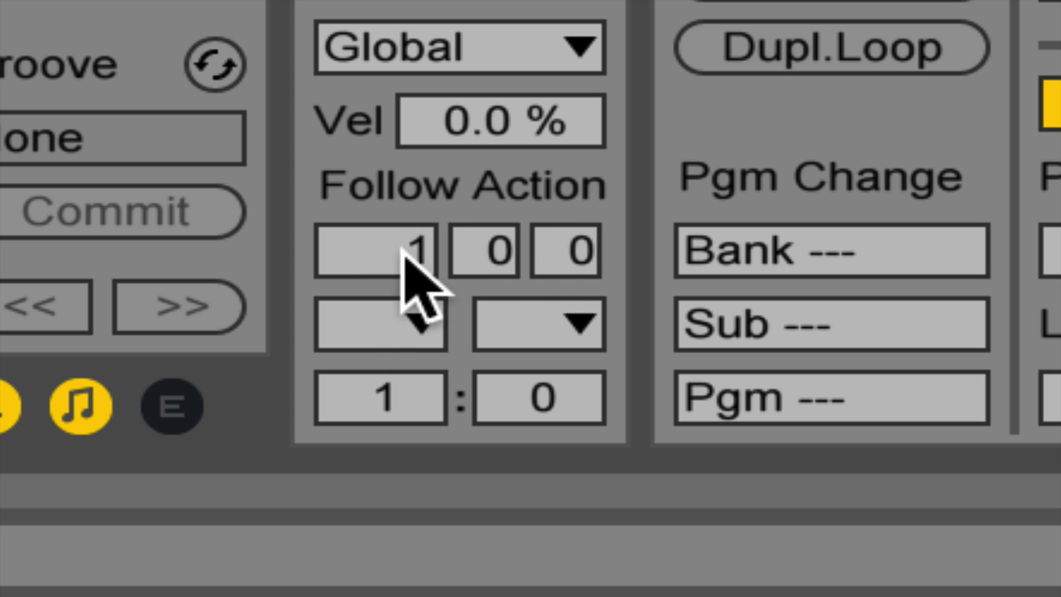
Try a follow action time of 6.2.2 on the E Major clip, and return it to 1.0.0
{"action": "left_click", "coordinate": [396, 249]}
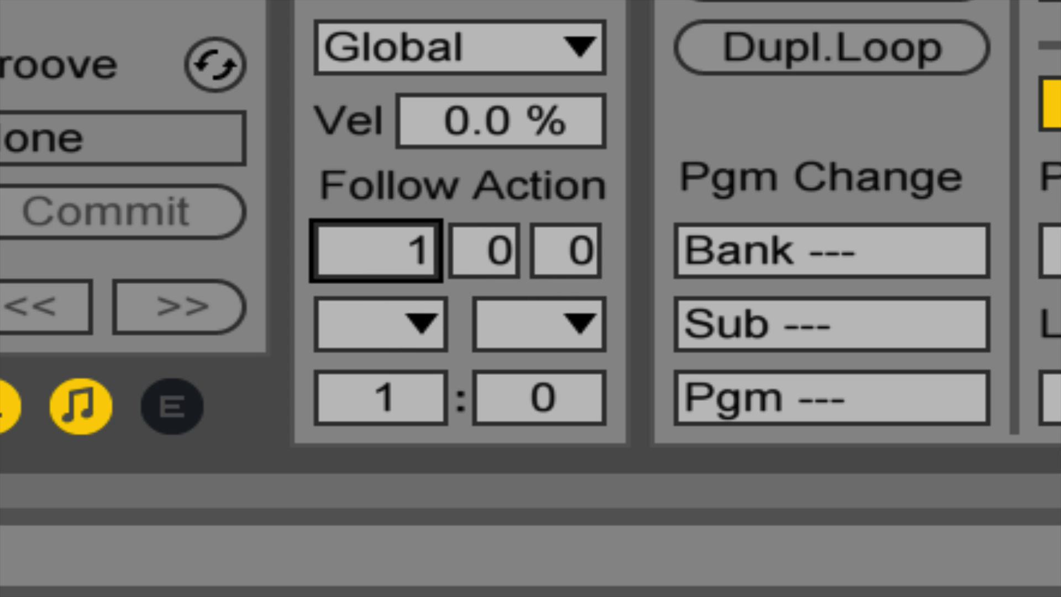
{"action": "left_click_drag", "start_coordinate": [396, 250], "coordinate": [397, 221]}
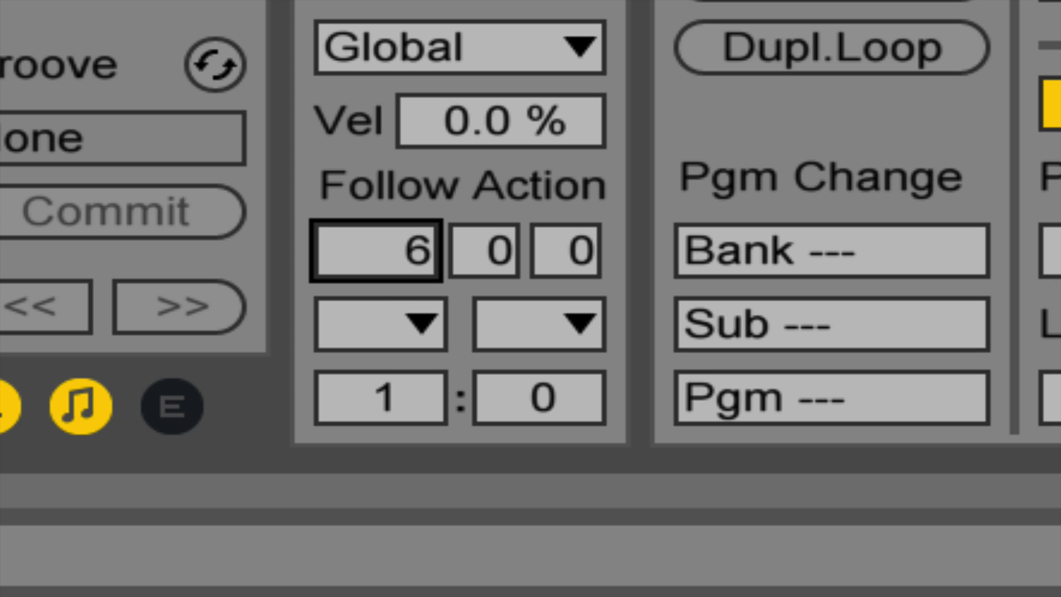
{"action": "left_click", "coordinate": [485, 250]}
{"action": "left_click_drag", "start_coordinate": [485, 250], "coordinate": [485, 245]}
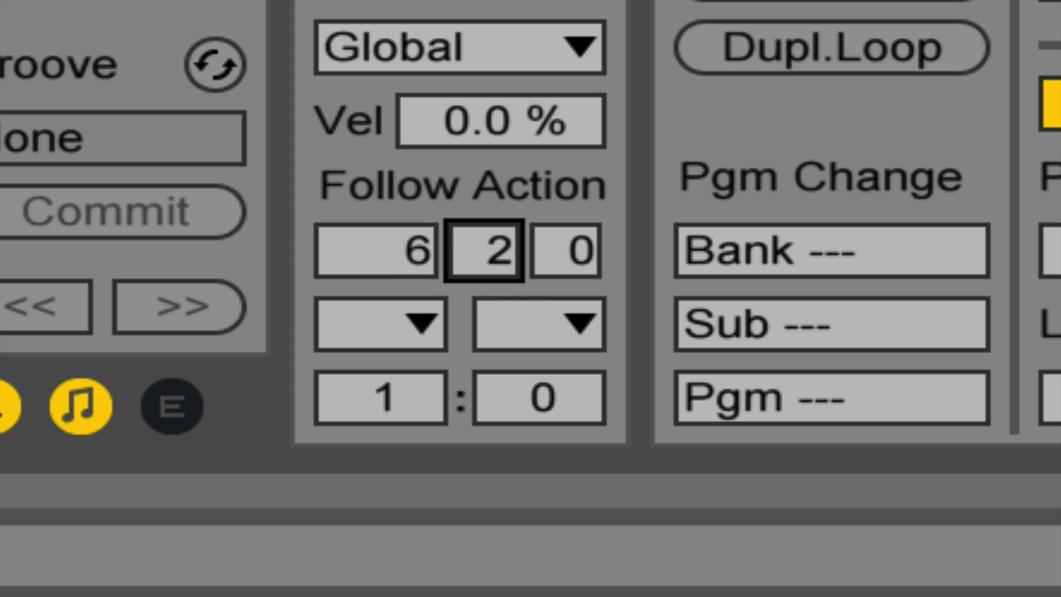
{"action": "left_click", "coordinate": [596, 256]}
{"action": "left_click_drag", "start_coordinate": [596, 256], "coordinate": [596, 251]}
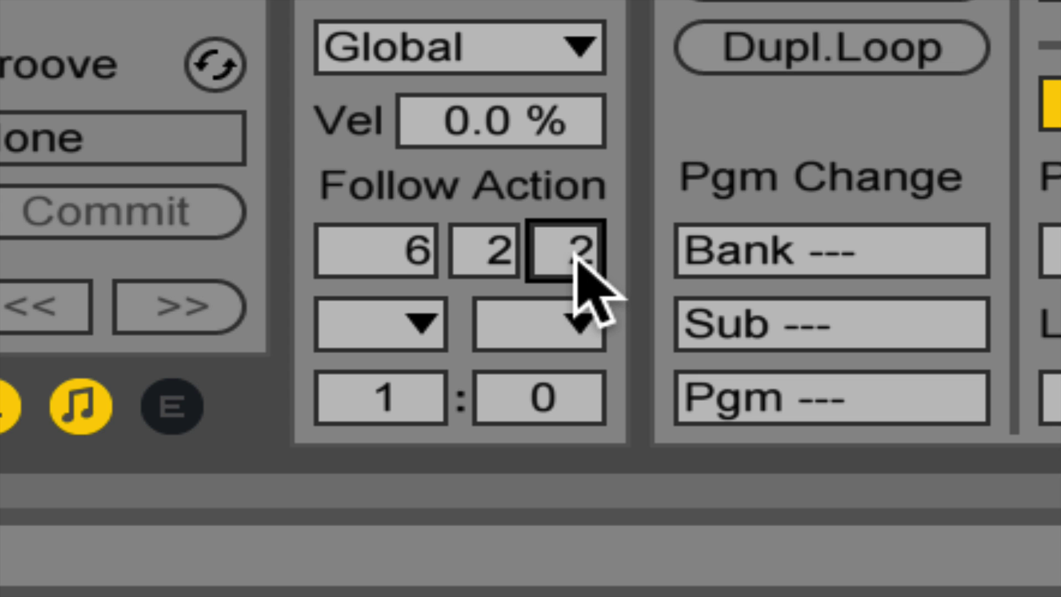
{"action": "left_click", "coordinate": [396, 256]}
{"action": "type", "text": "1"}
{"action": "key", "text": "Return"}
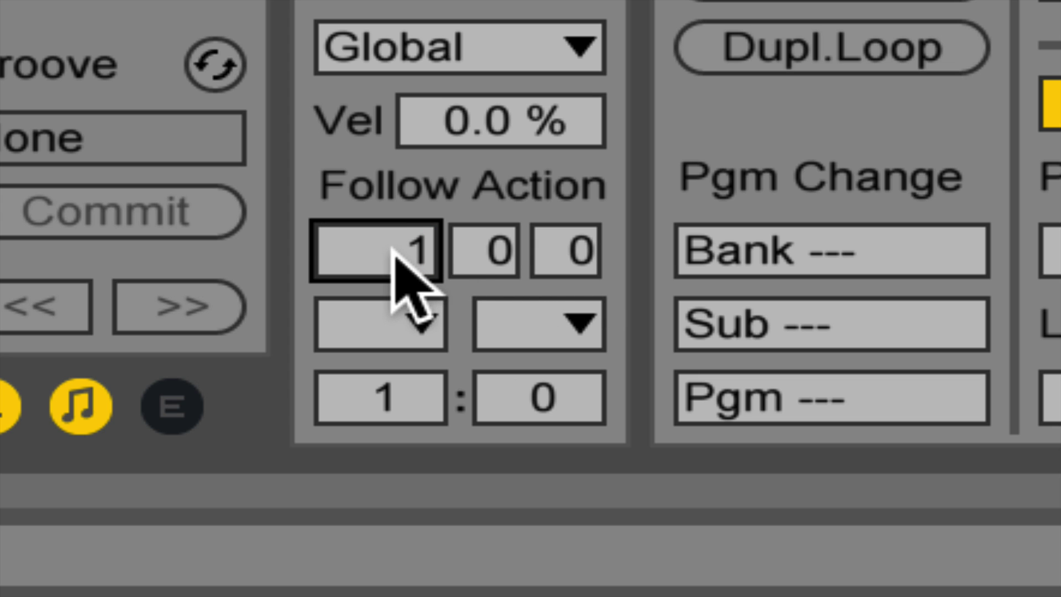
Set the E Major clip's first follow action to Other and its second to Next
{"action": "left_click", "coordinate": [425, 325]}
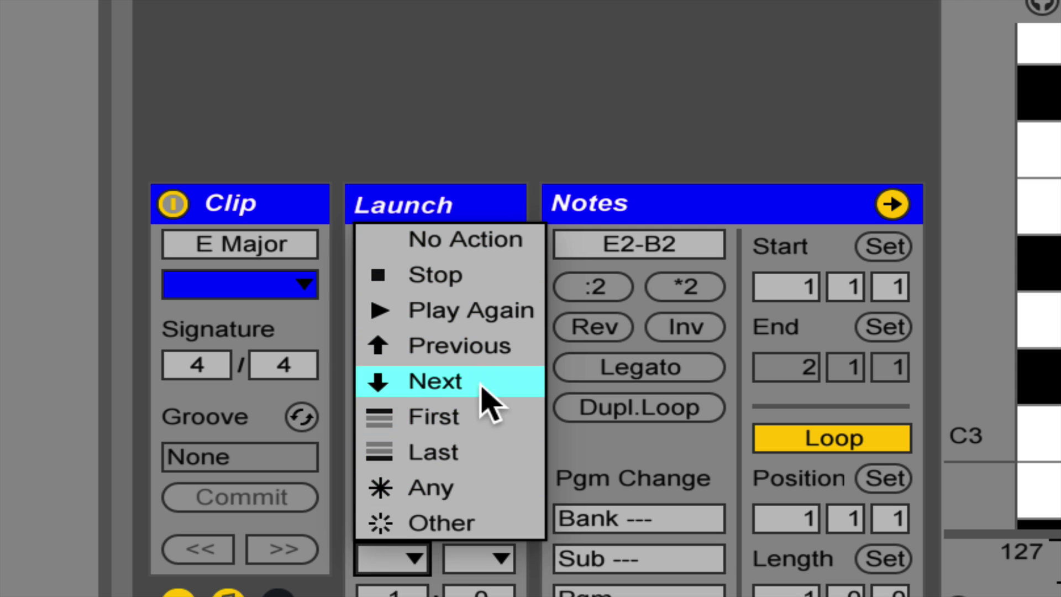
{"action": "left_click", "coordinate": [474, 520]}
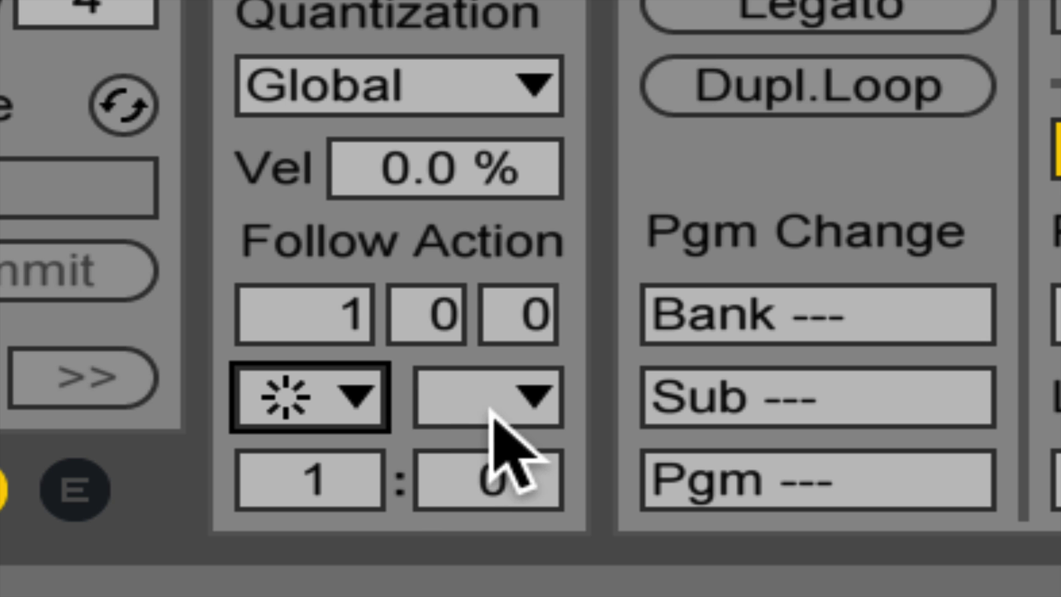
{"action": "left_click", "coordinate": [492, 410]}
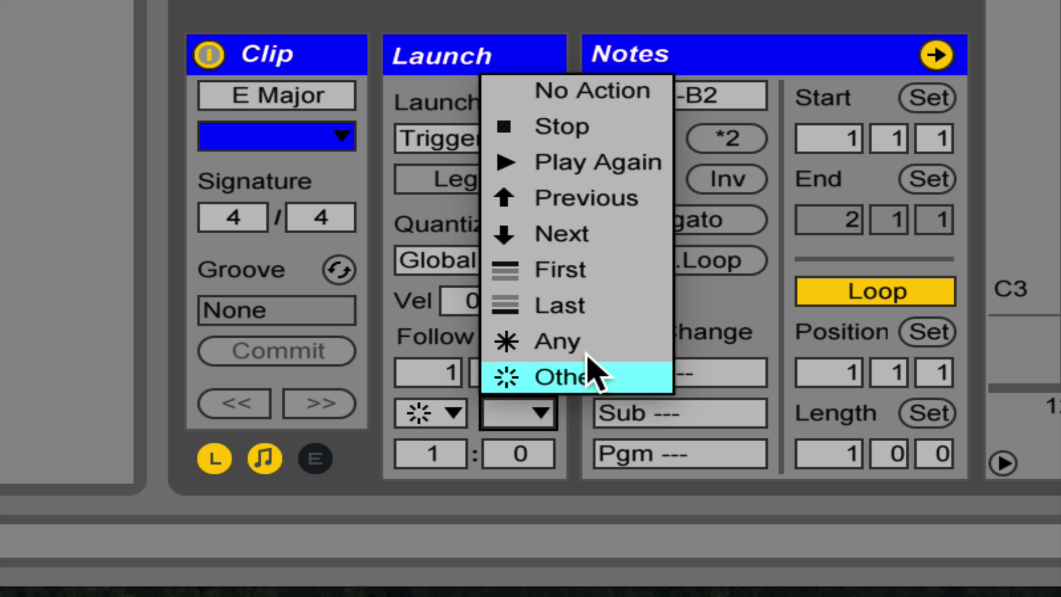
{"action": "left_click", "coordinate": [590, 235]}
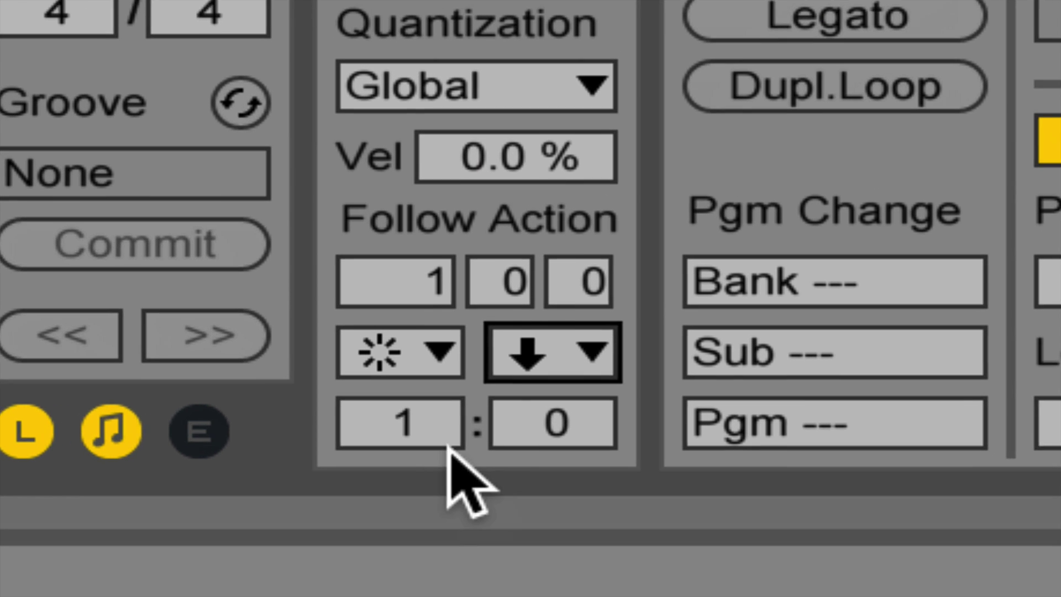
Set the follow action chances to 2 for the first action and 1 for the second
{"action": "left_click", "coordinate": [455, 460]}
{"action": "type", "text": "15"}
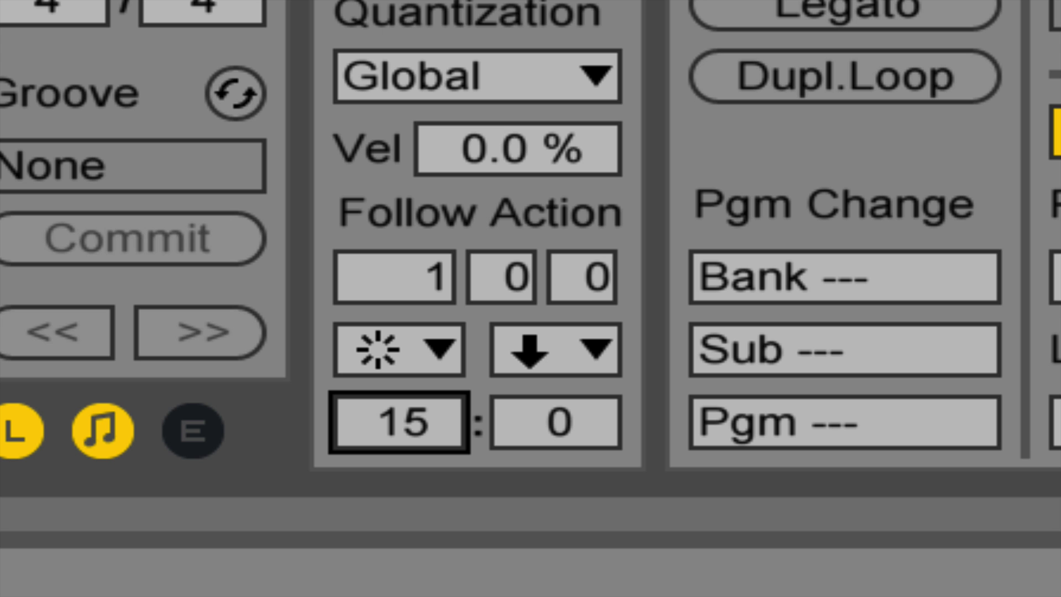
{"action": "key", "text": "Delete"}
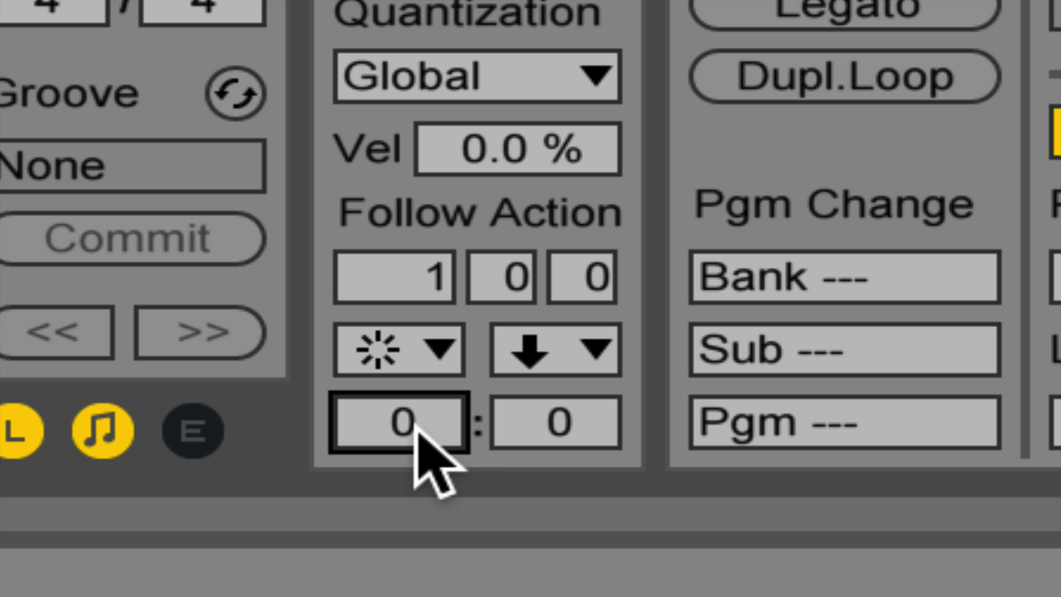
{"action": "type", "text": "2"}
{"action": "left_click", "coordinate": [523, 428]}
{"action": "type", "text": "1"}
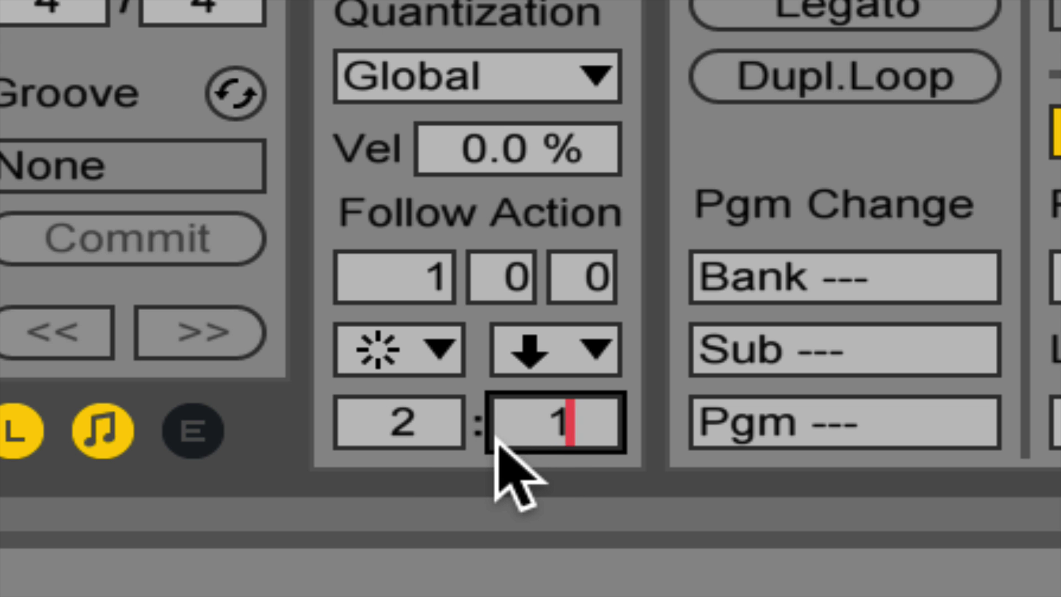
{"action": "key", "text": "Return"}
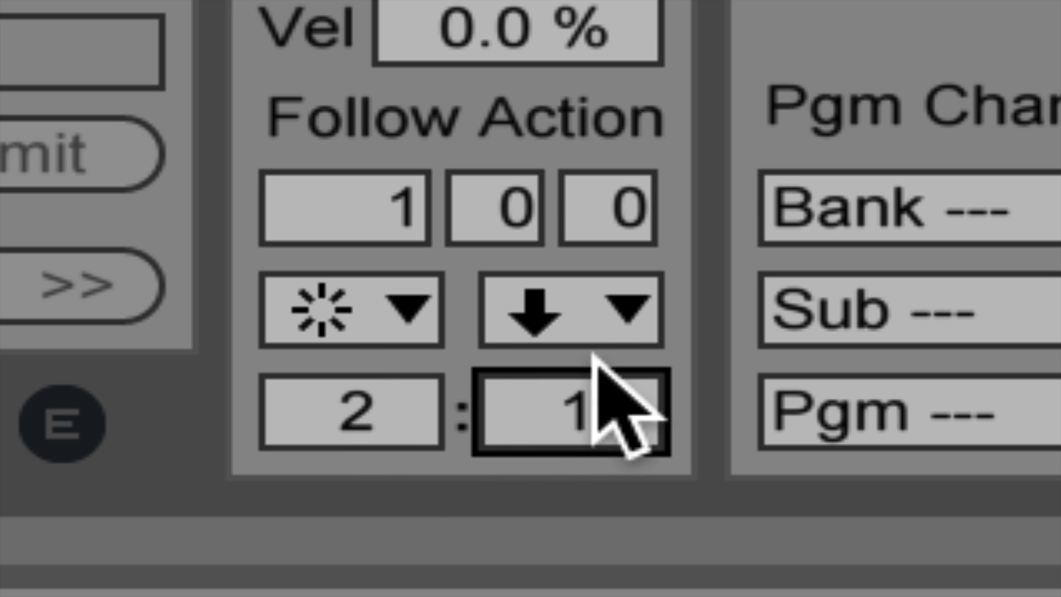
Set the E Major clip's second follow action to No Action, with chances of 1 for the first action and 0 for the second
{"action": "left_click", "coordinate": [587, 309]}
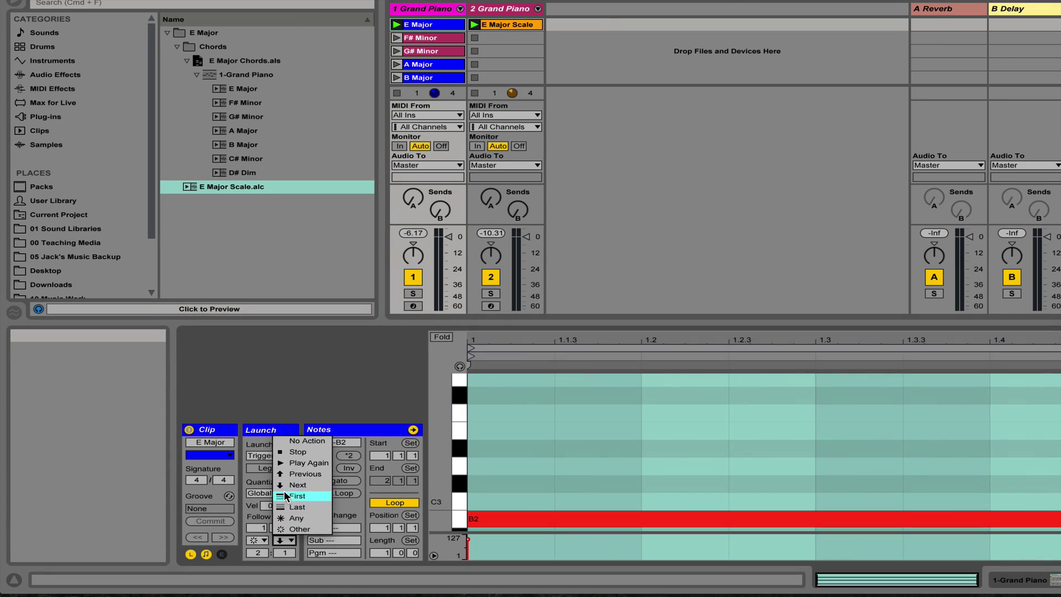
{"action": "left_click", "coordinate": [448, 369]}
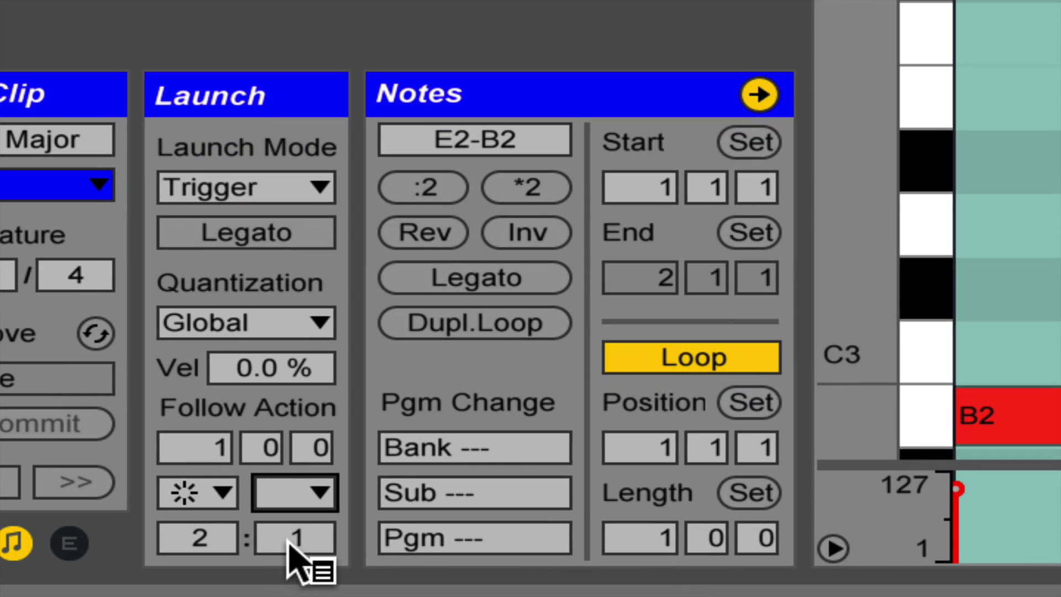
{"action": "right_click", "coordinate": [285, 545]}
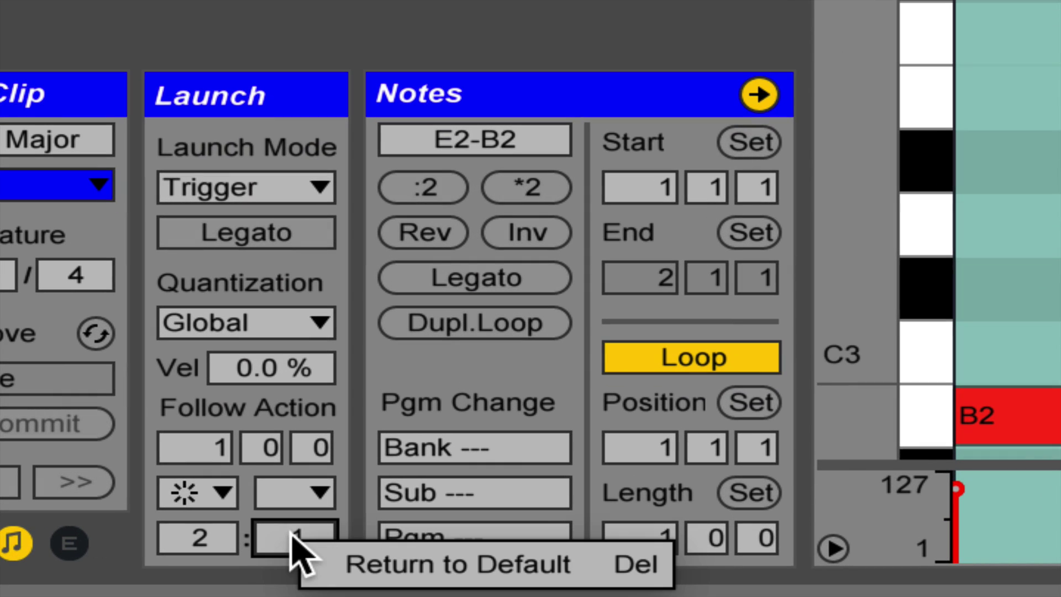
{"action": "left_click", "coordinate": [301, 561]}
{"action": "left_click", "coordinate": [214, 542]}
{"action": "type", "text": "1"}
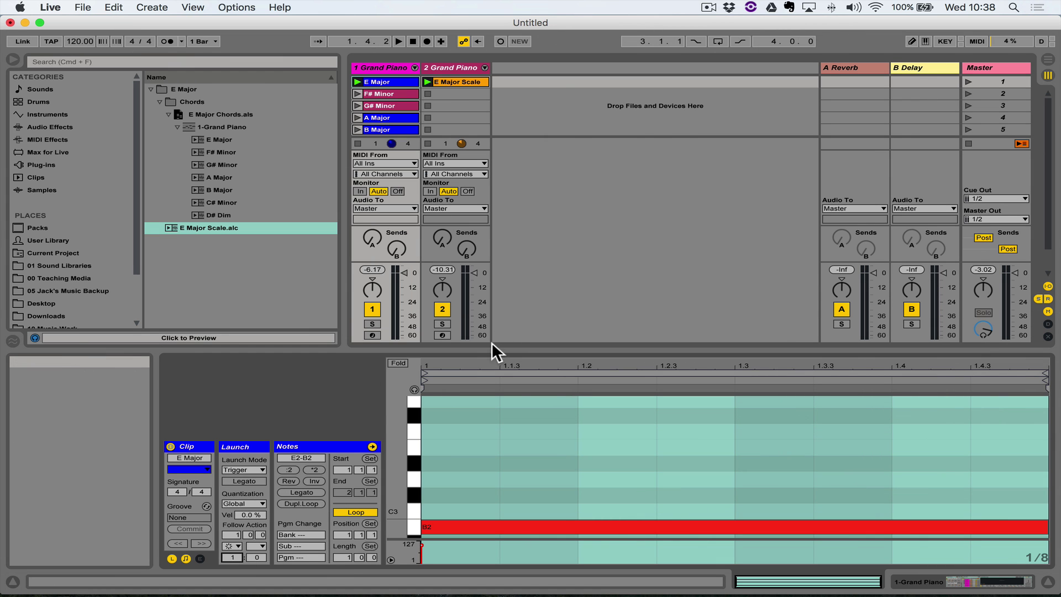
Select all seven chord clips from E Major to D# Dim and set their first follow action to Other
{"action": "left_click_drag", "start_coordinate": [492, 347], "coordinate": [492, 408]}
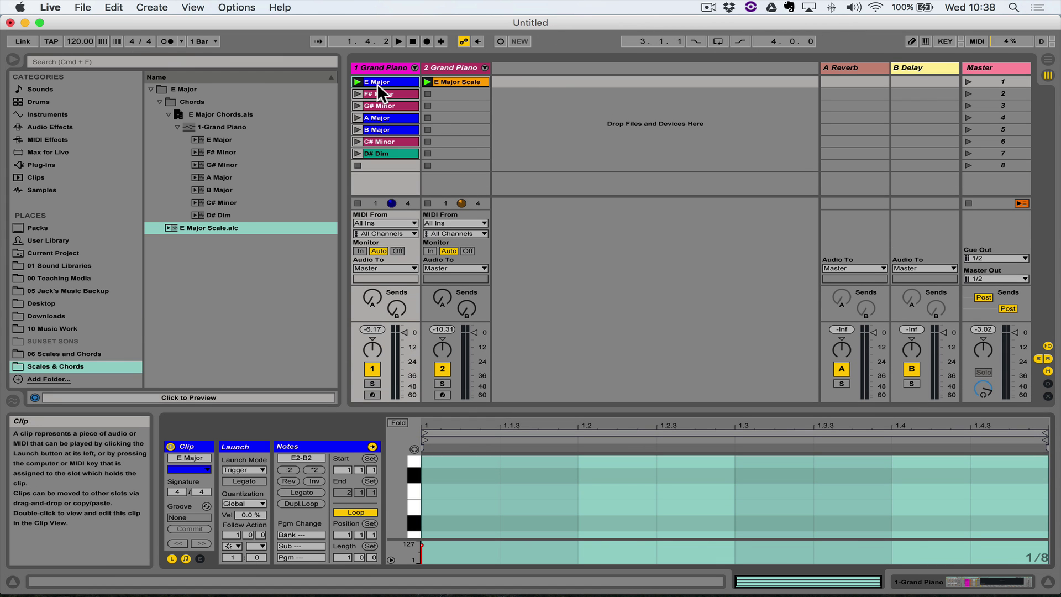
{"action": "left_click", "coordinate": [396, 151], "text": "shift"}
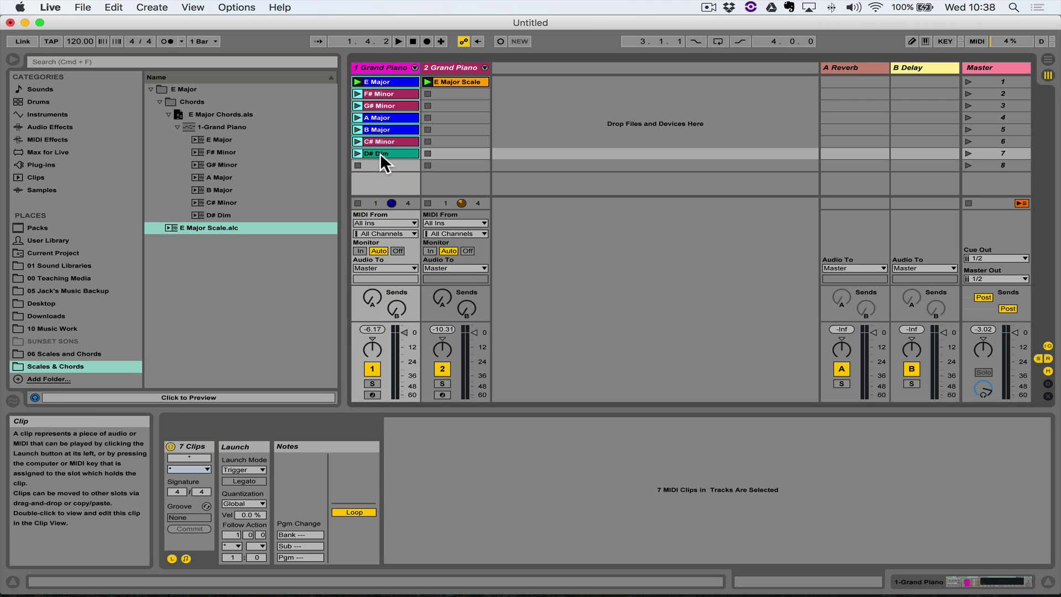
{"action": "mouse_move", "coordinate": [122, 594]}
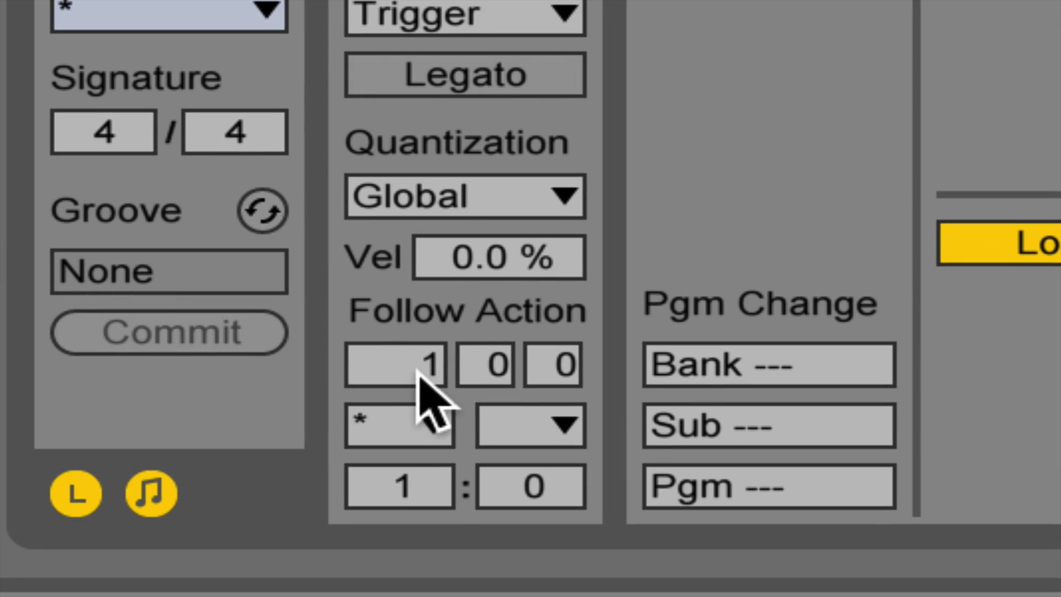
{"action": "left_click", "coordinate": [495, 427]}
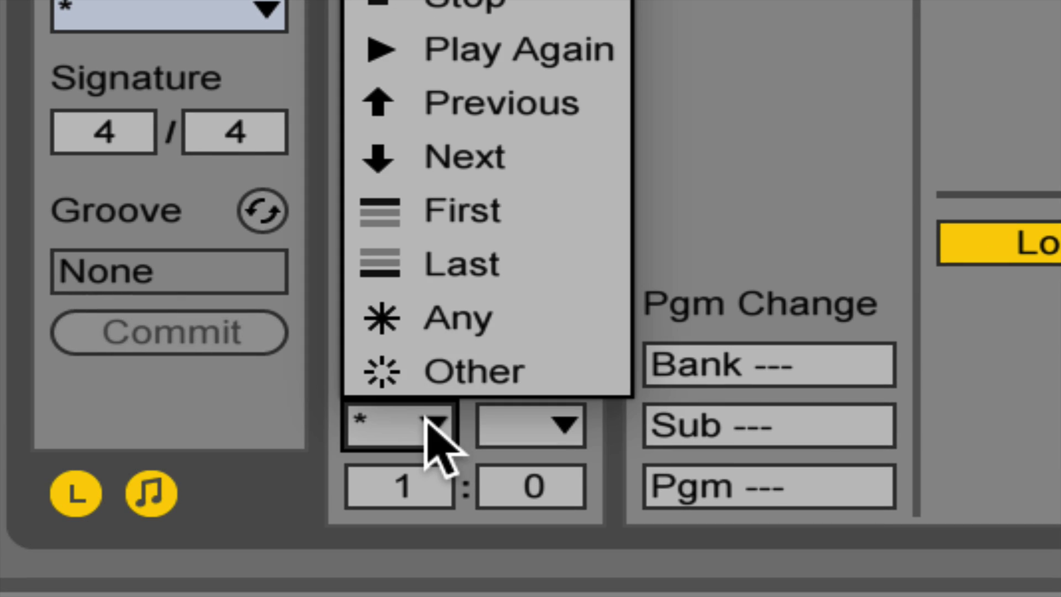
{"action": "left_click", "coordinate": [464, 373]}
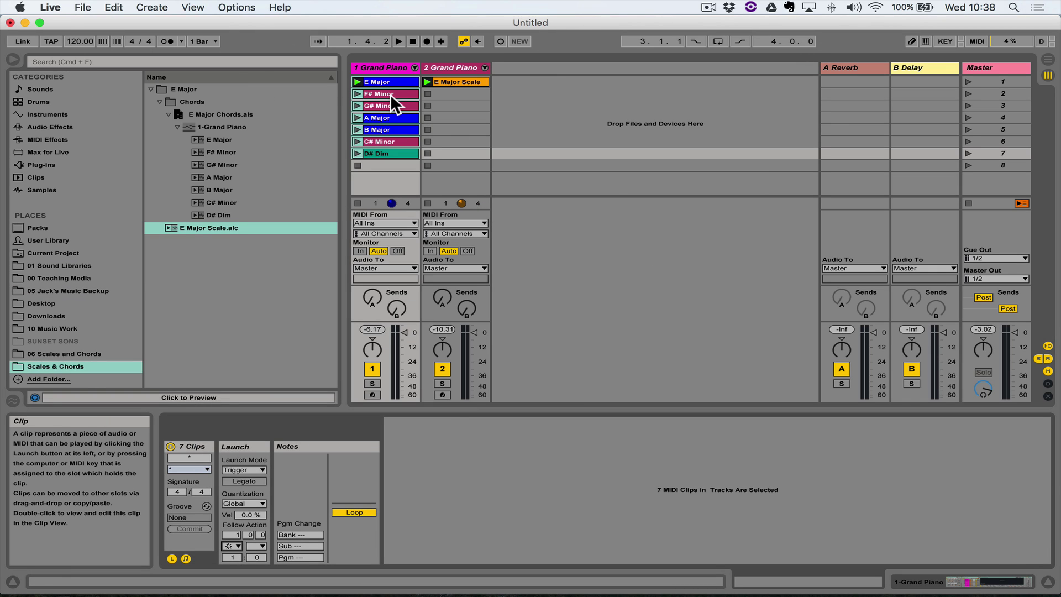
Launch the E Major clip to audition the chord follow actions, stop playback, and check the arrangement
{"action": "left_click", "coordinate": [357, 81]}
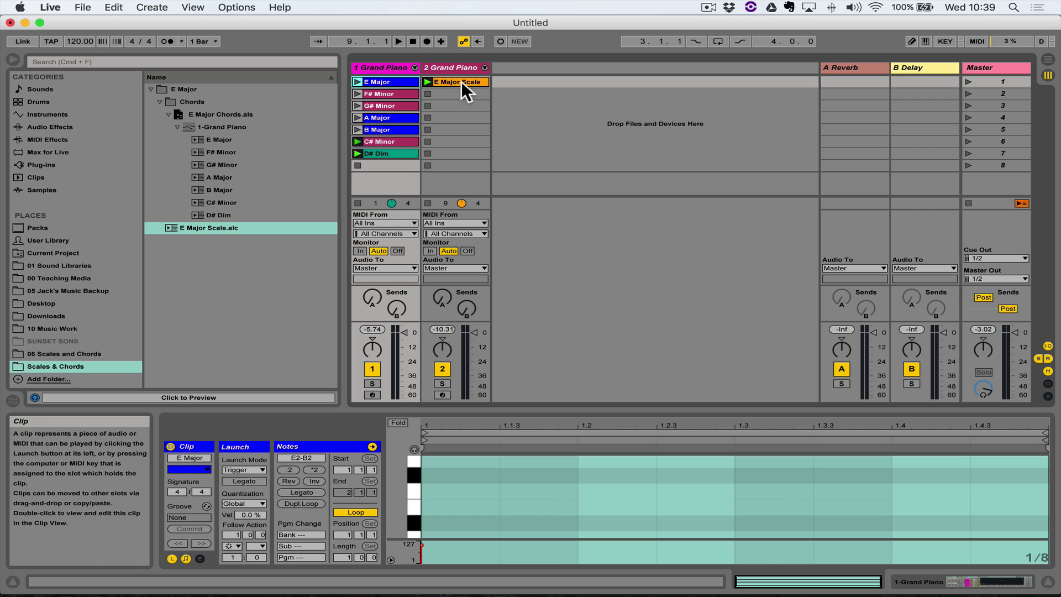
{"action": "left_click", "coordinate": [968, 204]}
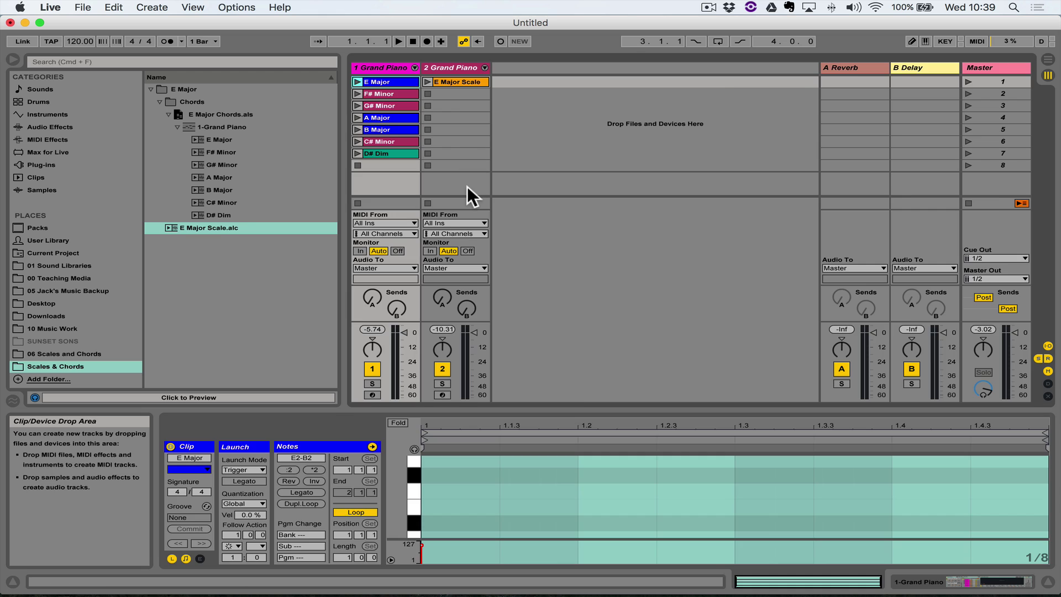
{"action": "key", "text": "Tab"}
{"action": "key", "text": "Tab"}
Record about nine and a half bars of the automatic chord sequence into the arrangement, launching it from the E Major clip
{"action": "left_click", "coordinate": [424, 41]}
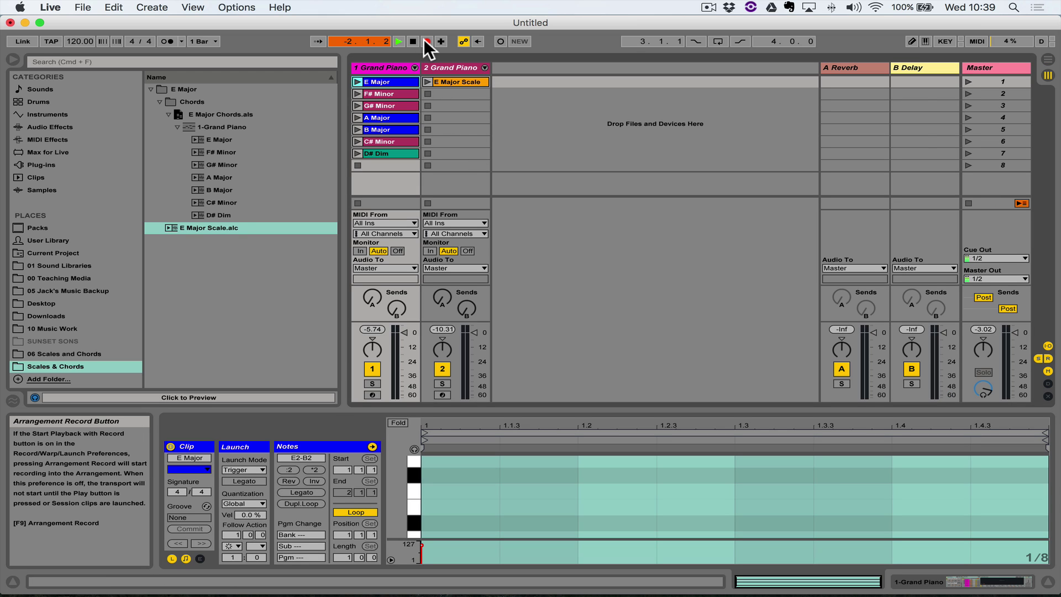
{"action": "left_click", "coordinate": [355, 82]}
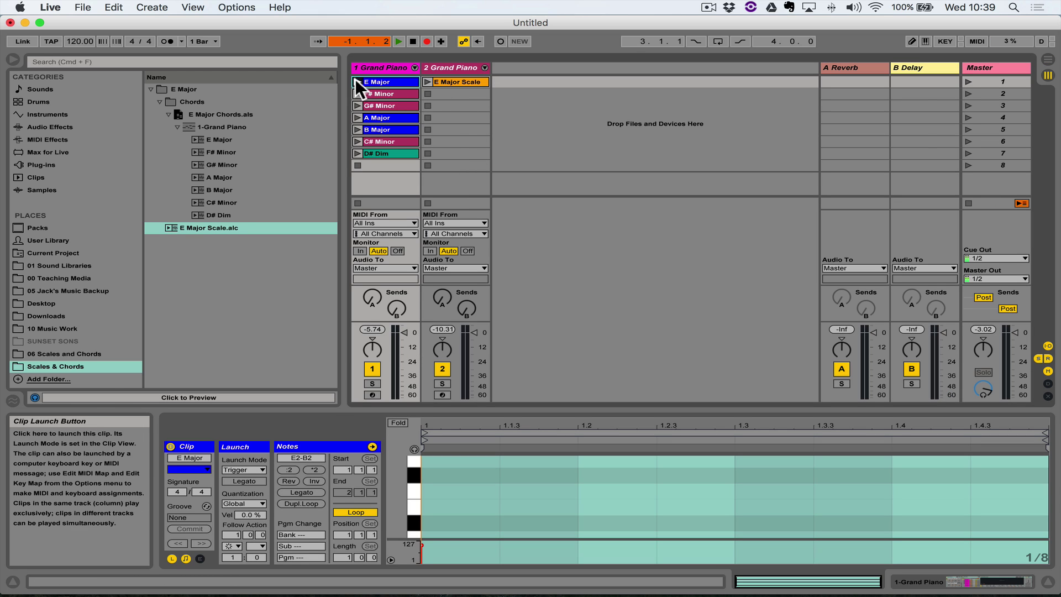
{"action": "key", "text": "Tab"}
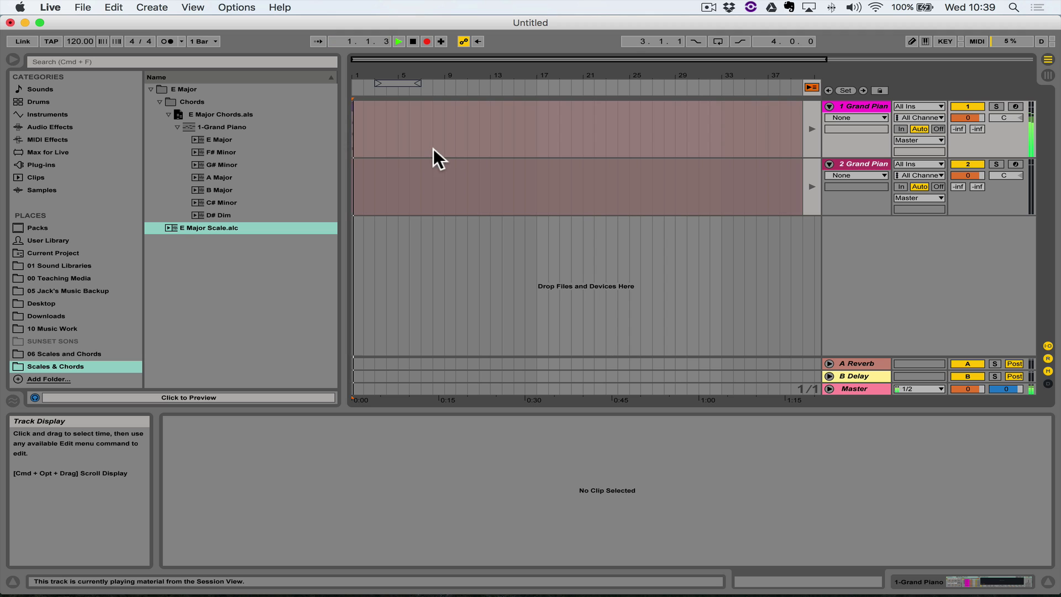
{"action": "left_click_drag", "start_coordinate": [387, 72], "coordinate": [409, 142]}
{"action": "left_click_drag", "start_coordinate": [393, 82], "coordinate": [426, 120]}
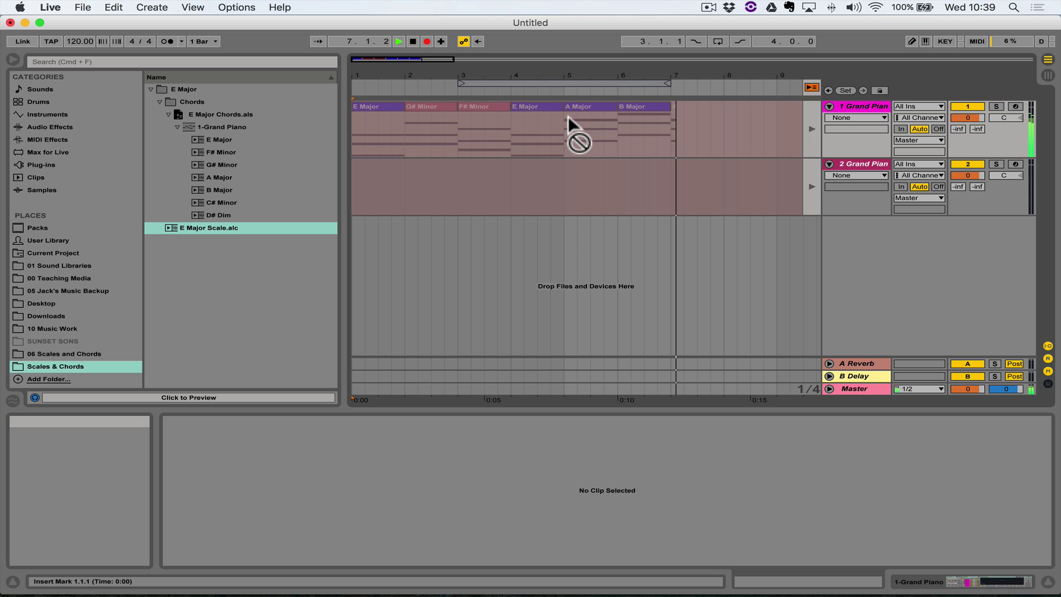
{"action": "left_click_drag", "start_coordinate": [687, 74], "coordinate": [611, 71]}
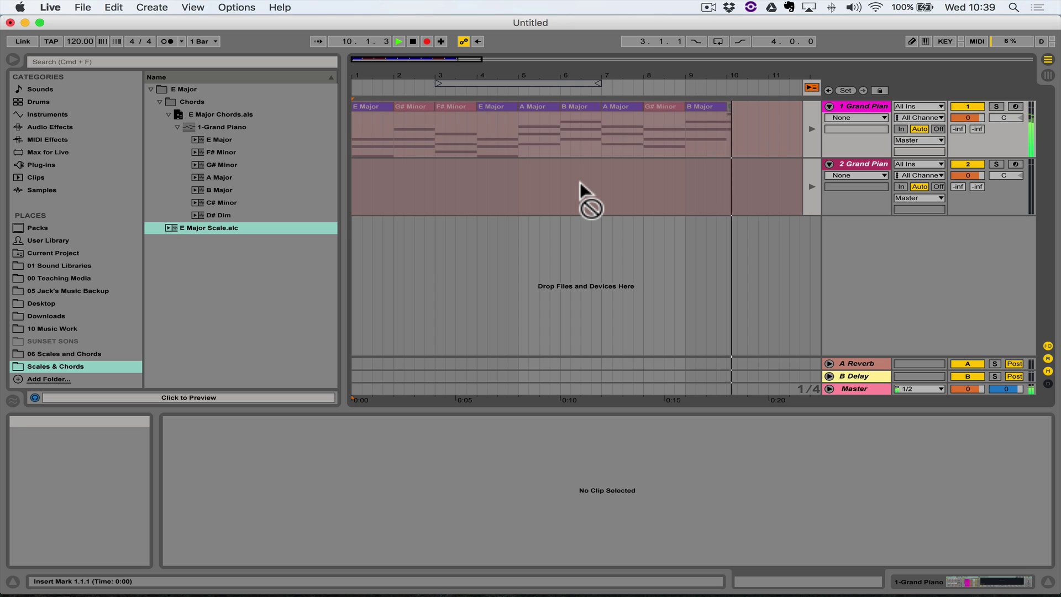
{"action": "key", "text": "space"}
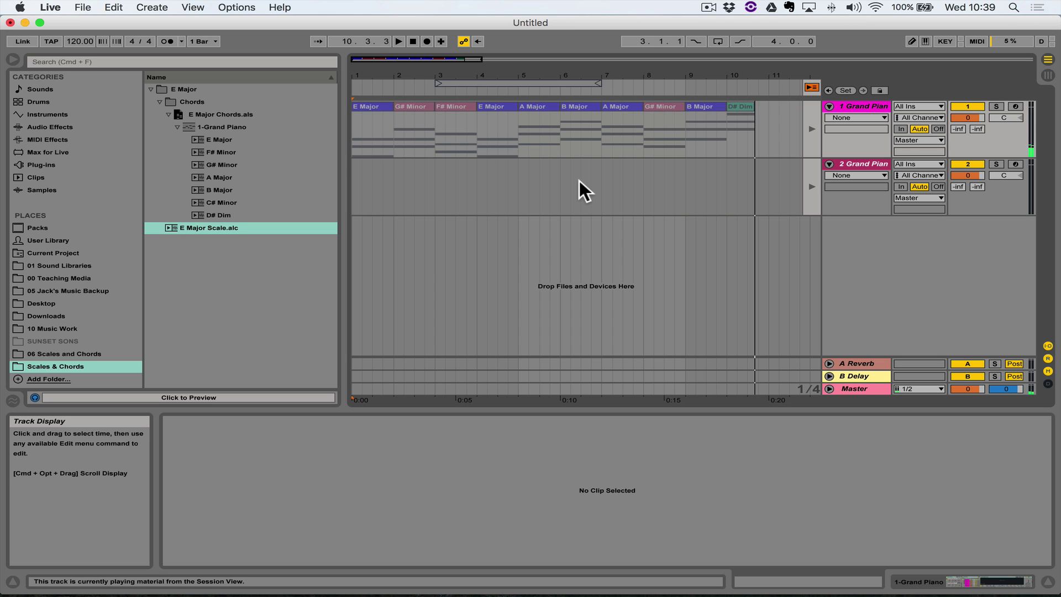